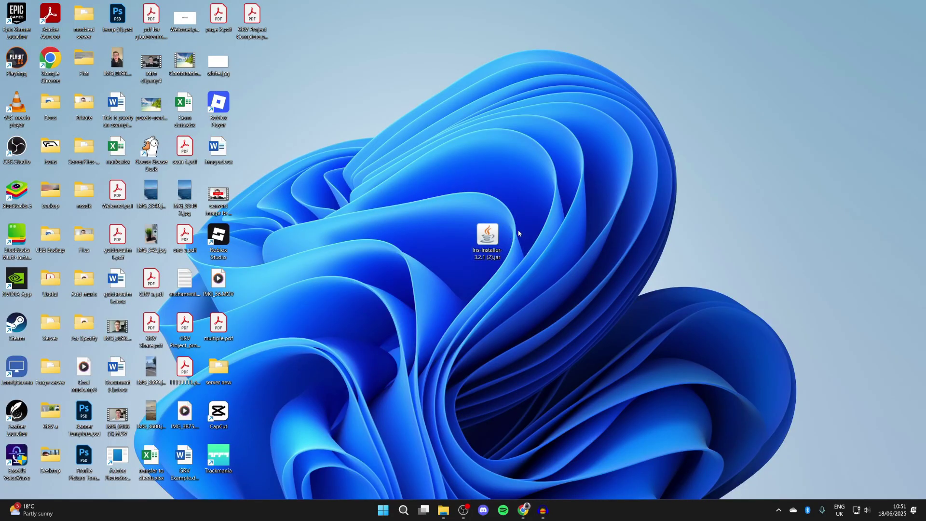
Close the server new folder and search Google for 'java'
double_click(216, 366)
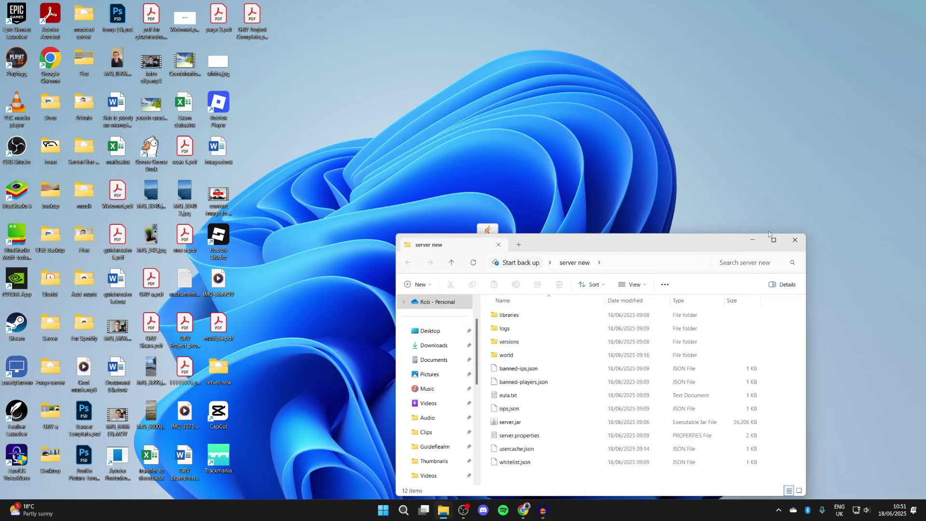
left_click(796, 240)
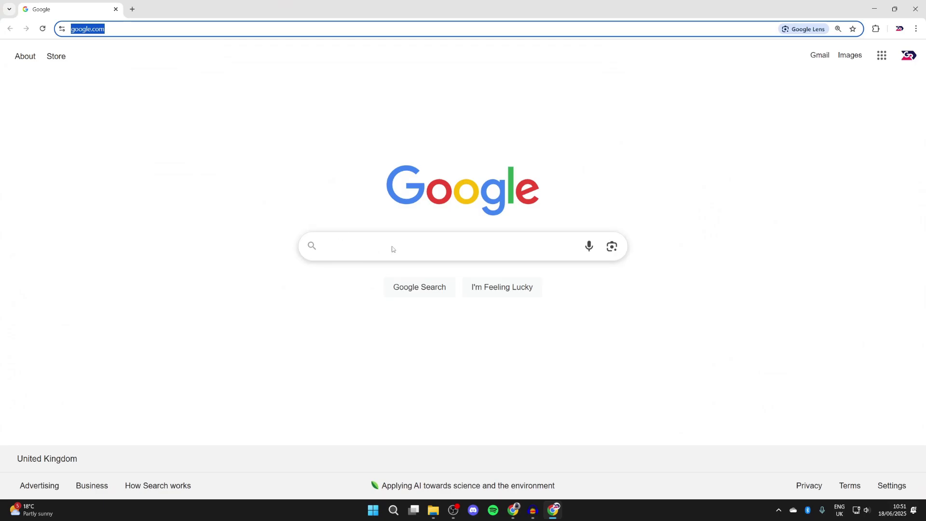
left_click(393, 246)
type("java")
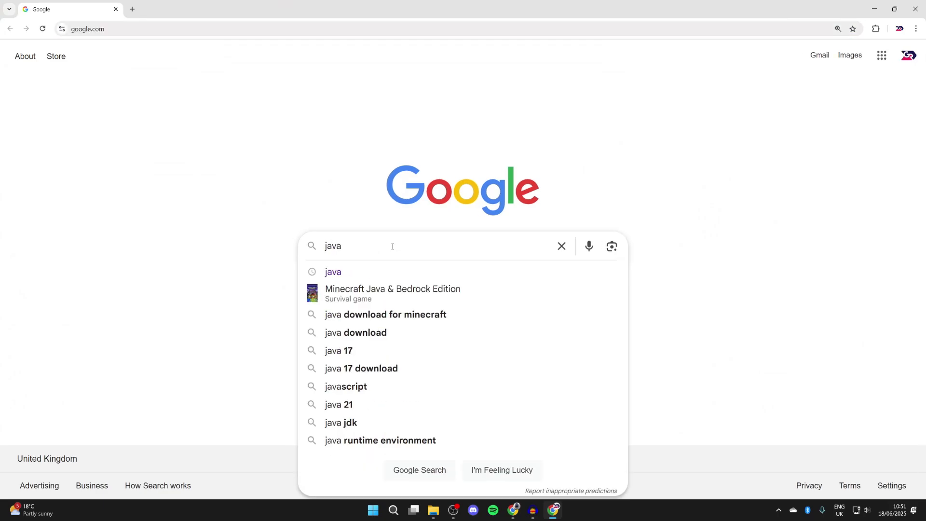
key("Return")
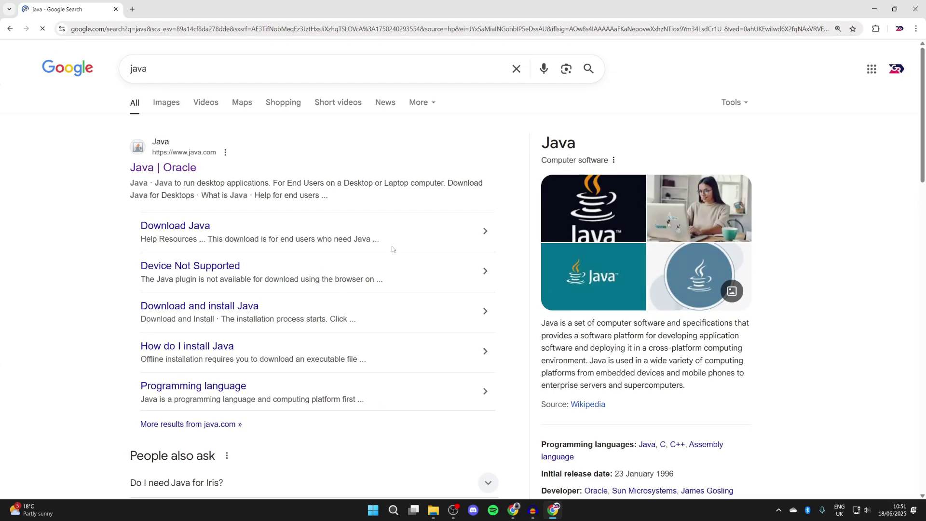
From the Java | Oracle result, start the Java 8 Update 451 desktop installer download
left_click(190, 175)
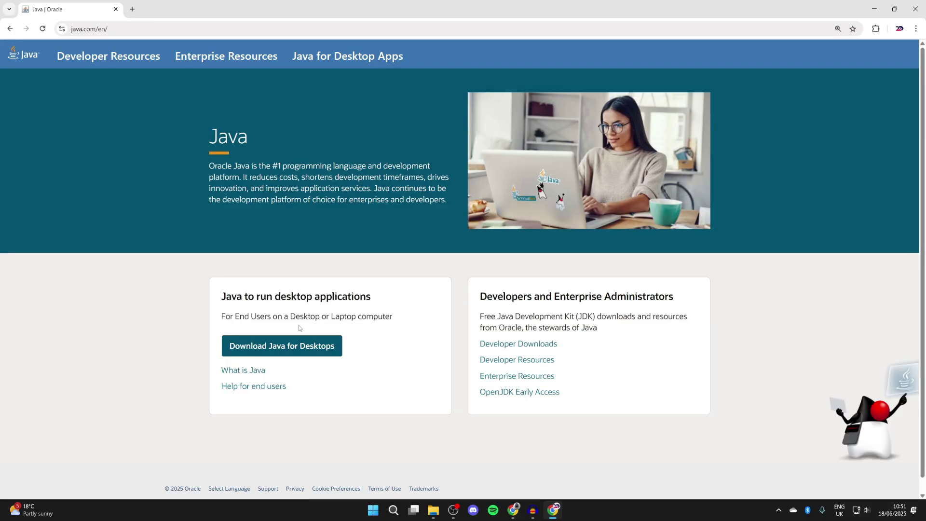
left_click(285, 351)
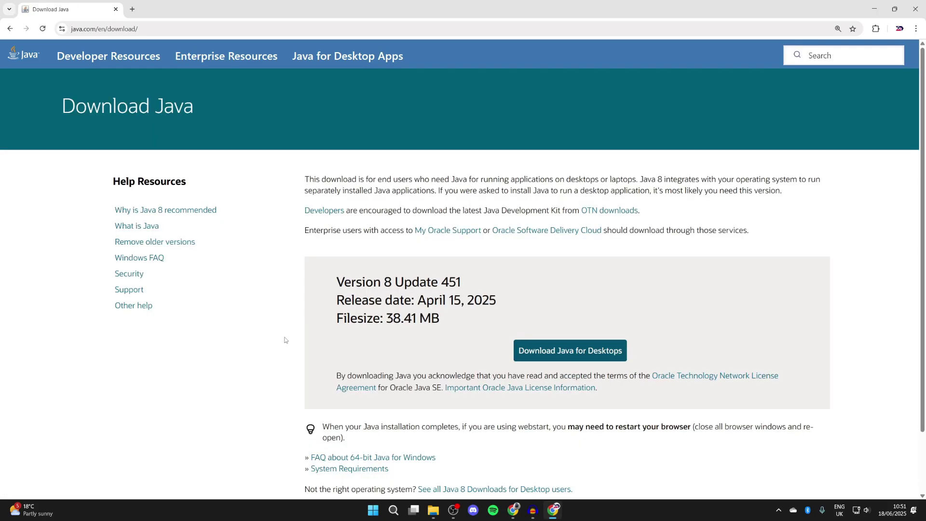
left_click(592, 351)
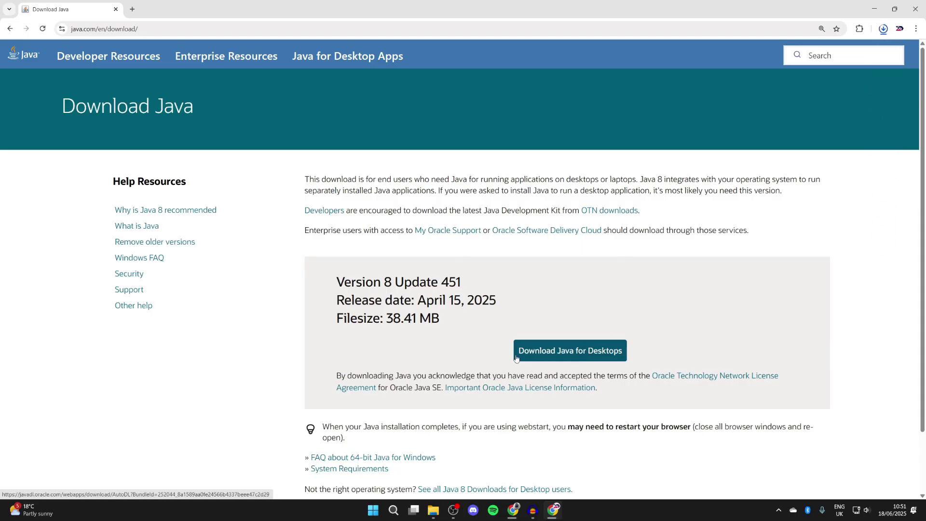
Run jre-8u451-windows-x64 (2).exe from Downloads and install Java 8 Update 451
right_click(434, 510)
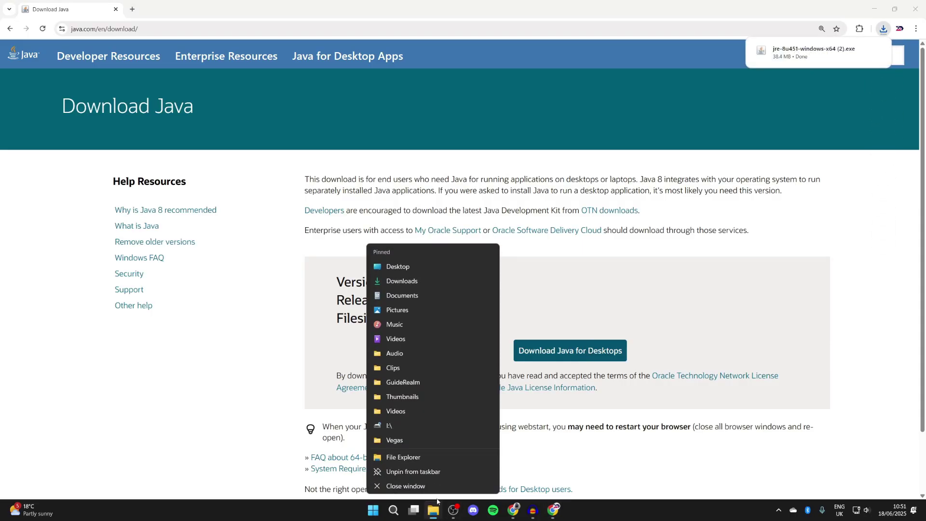
left_click(424, 280)
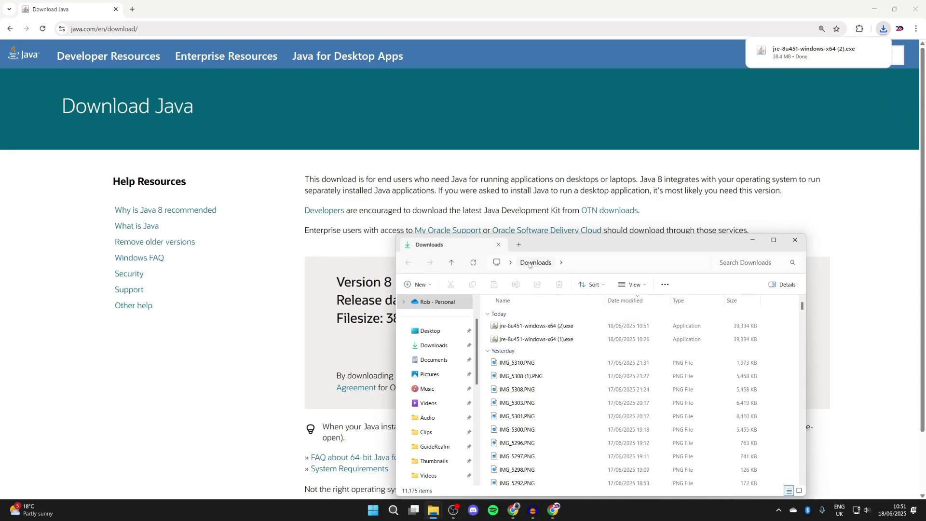
left_click(540, 327)
double_click(540, 326)
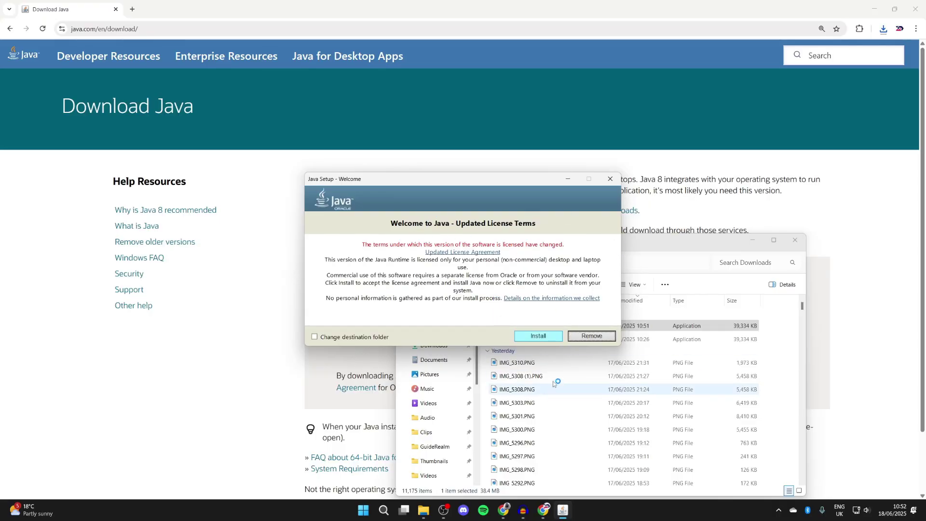
left_click(537, 336)
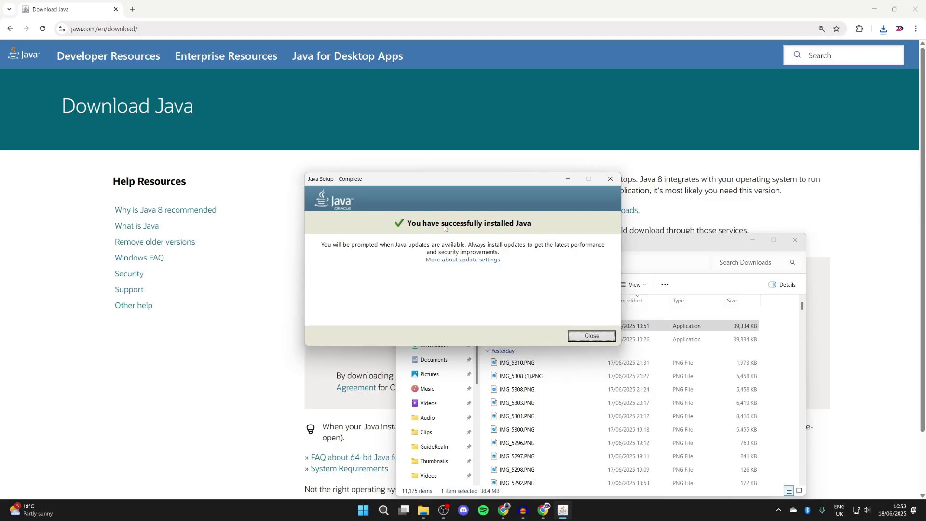
left_click(604, 338)
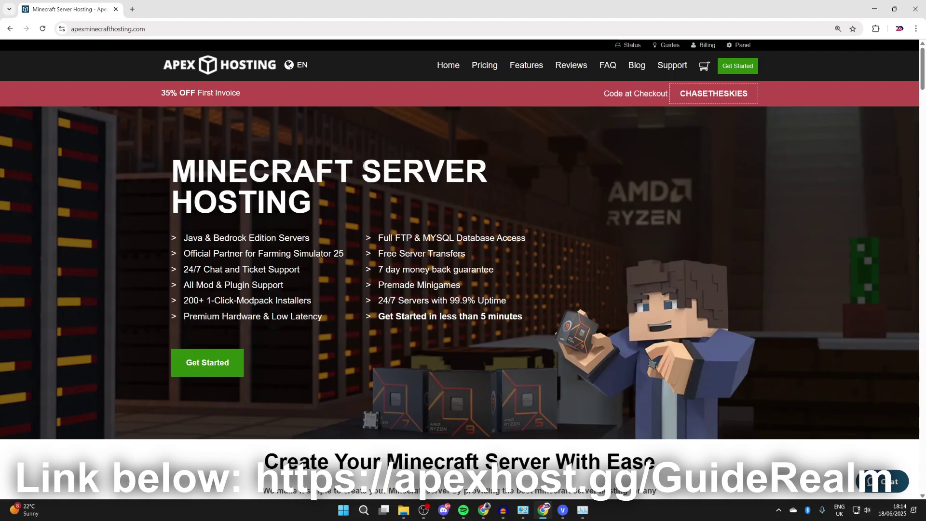
scroll(343, 189, "down", 7)
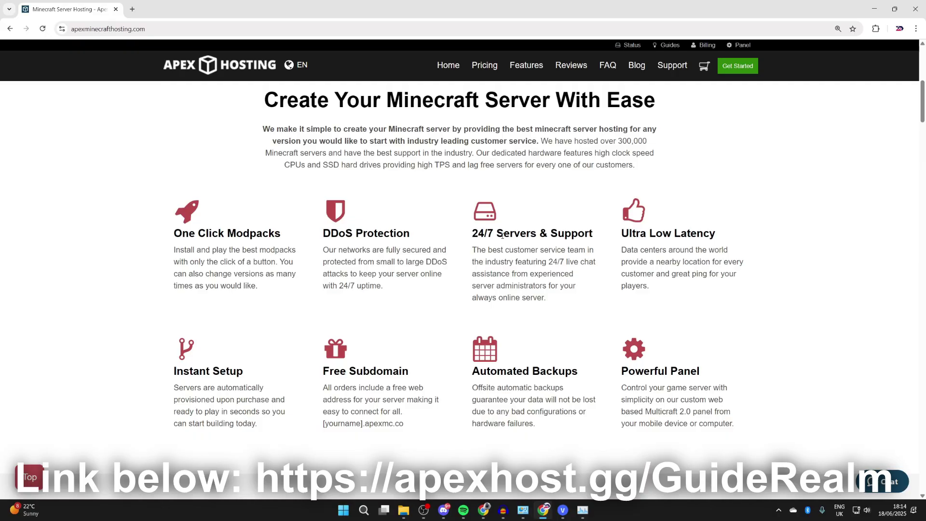
scroll(348, 368, "up", 6)
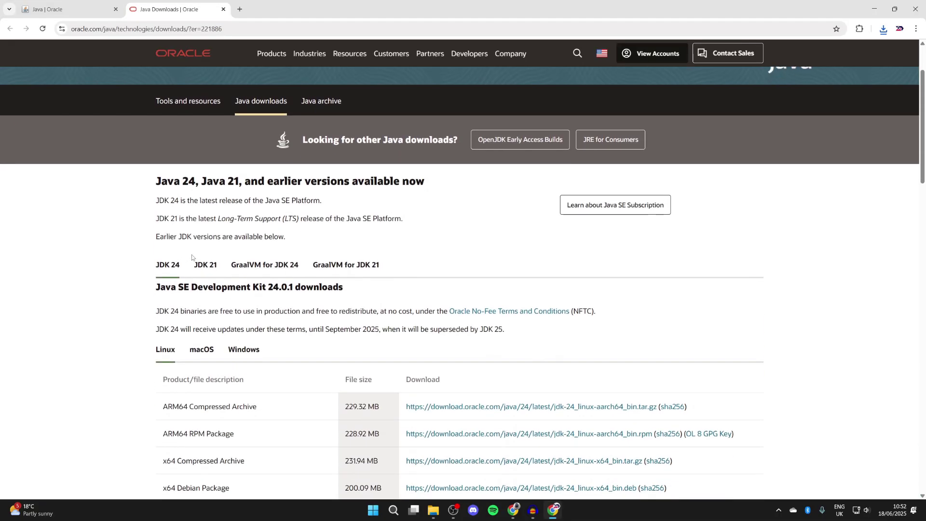
Download the JDK 24 Windows x64 installer jdk-24_windows-x64_bin.exe (206 MB) from Oracle
left_click(169, 267)
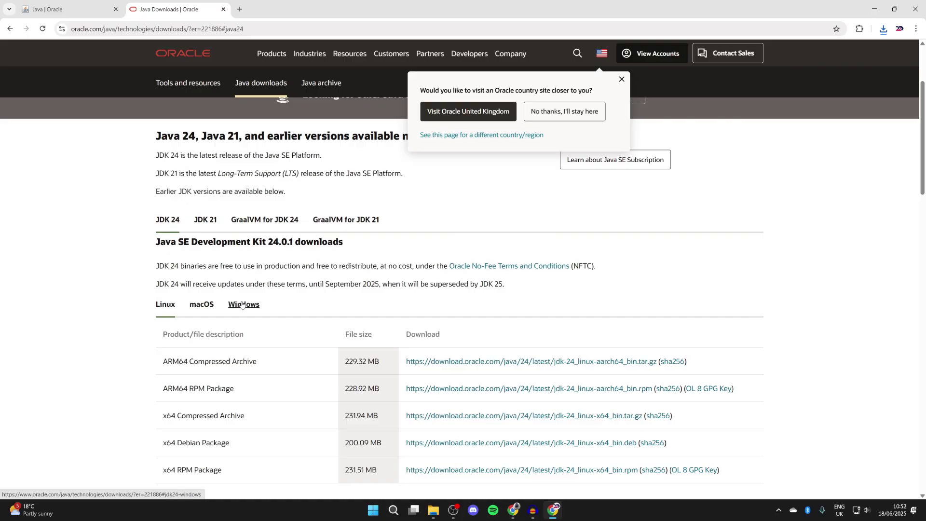
left_click(242, 305)
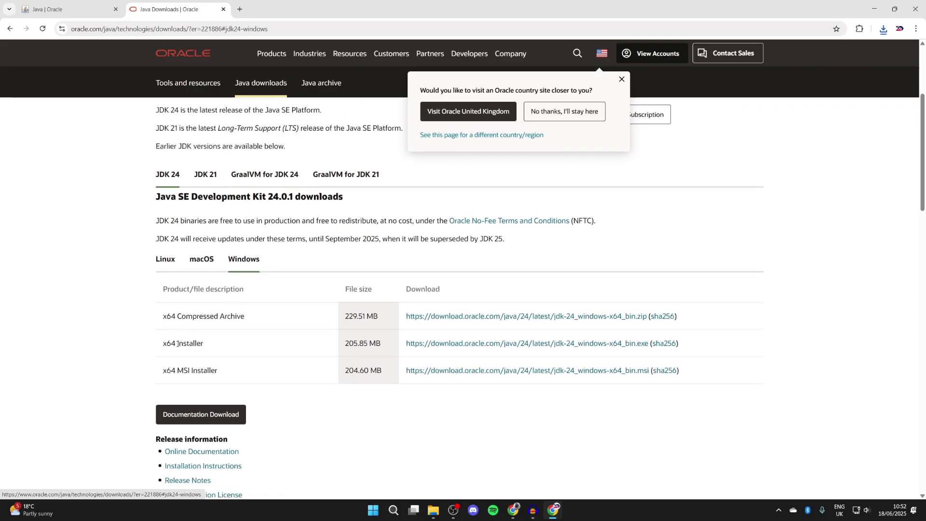
left_click(450, 343)
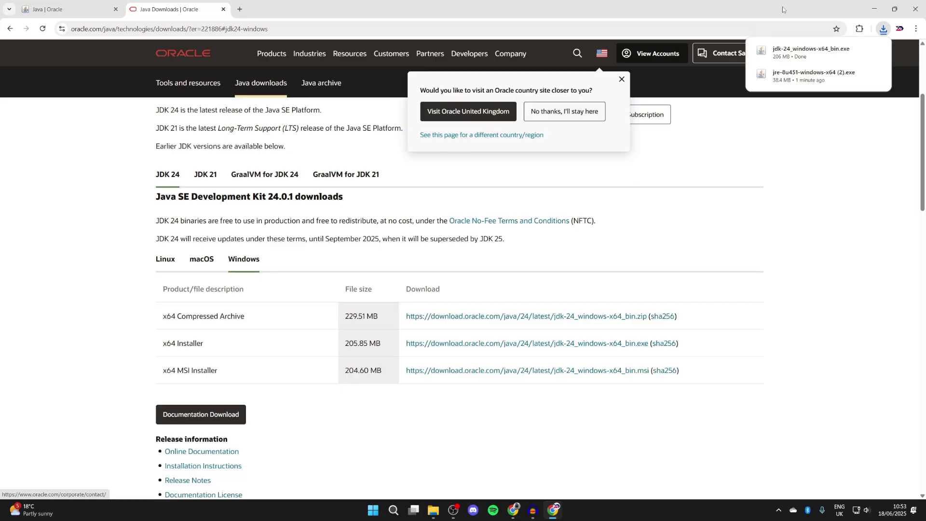
Install JDK 24.0.1 into the default C:\Program Files\Java\jdk-24 folder, then close Downloads
left_click(874, 9)
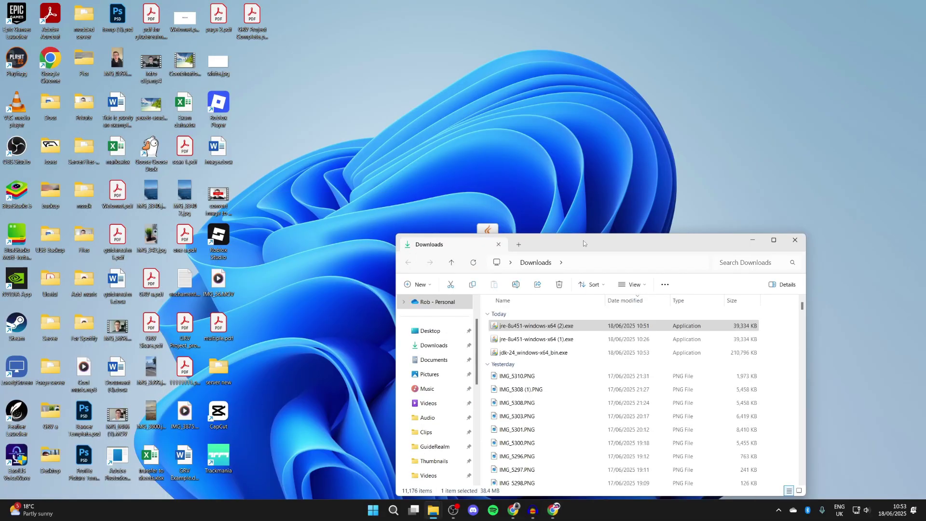
left_click_drag(583, 240, 512, 151)
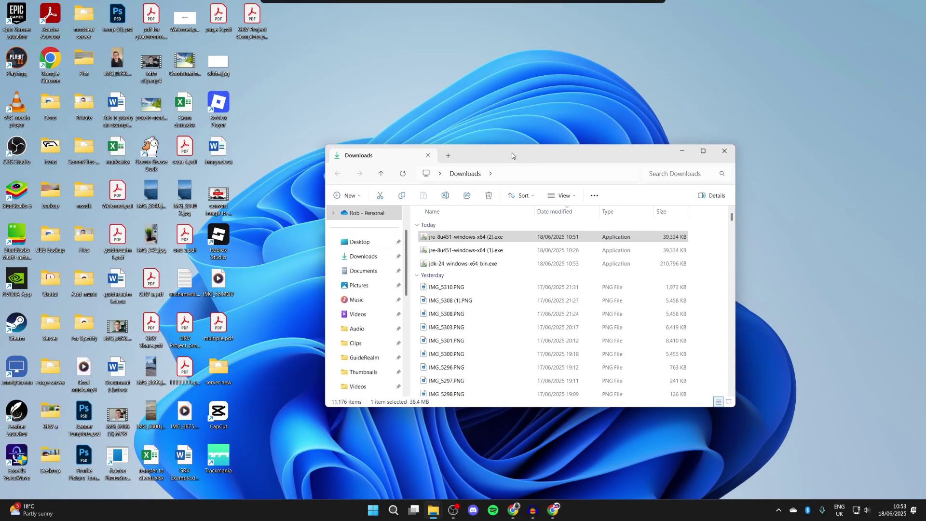
double_click(454, 265)
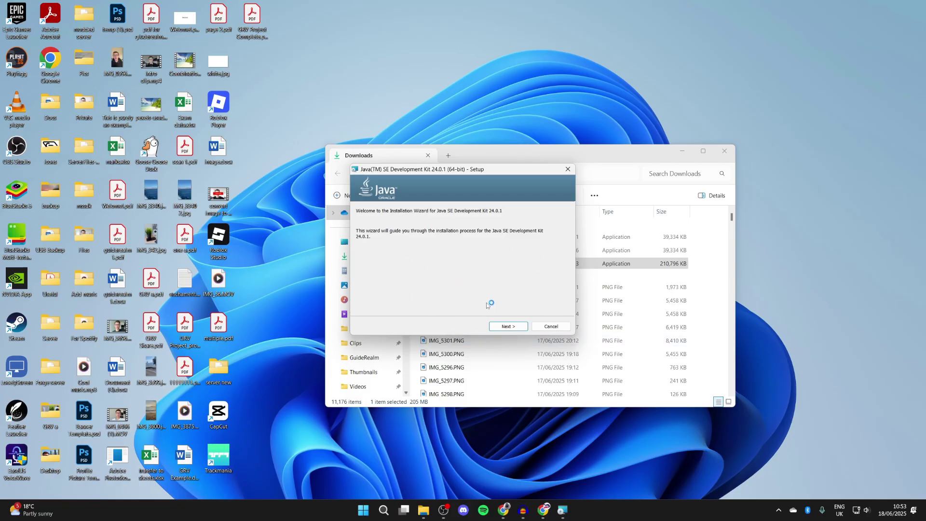
left_click(509, 327)
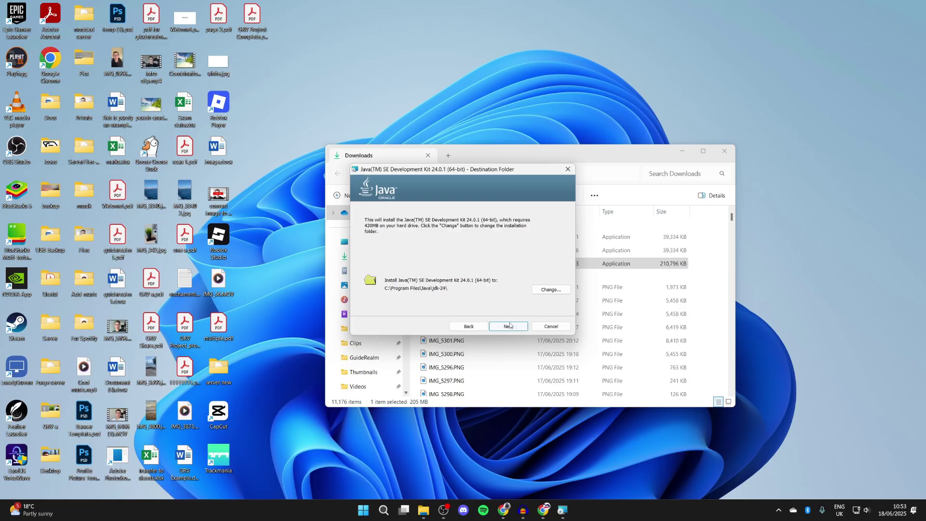
left_click(509, 326)
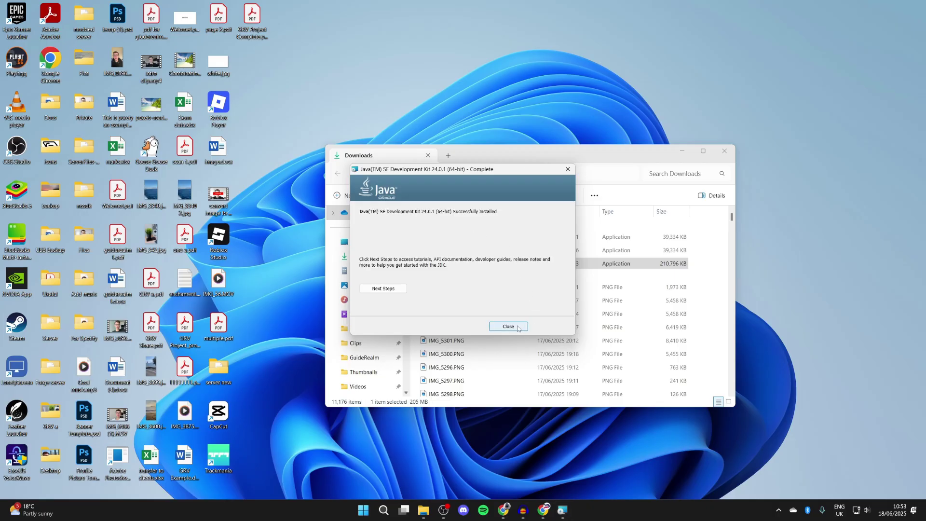
left_click(509, 327)
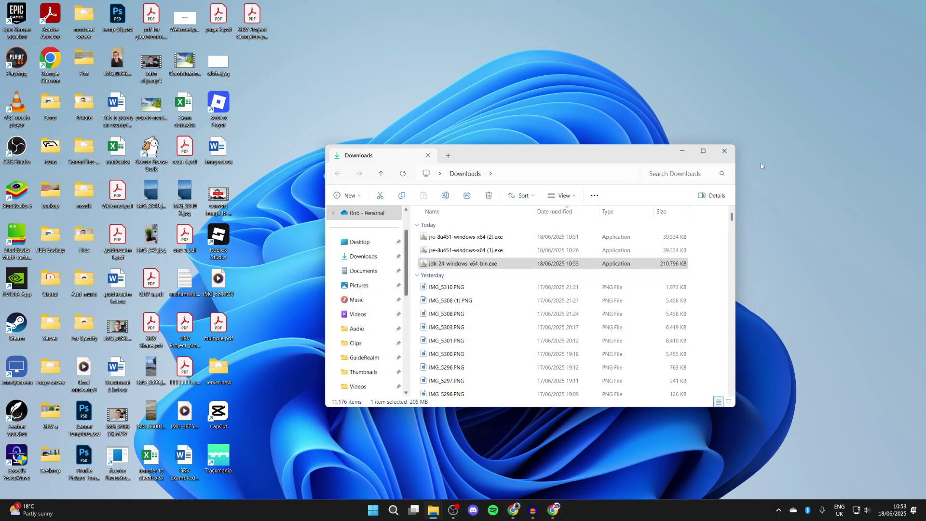
left_click(724, 151)
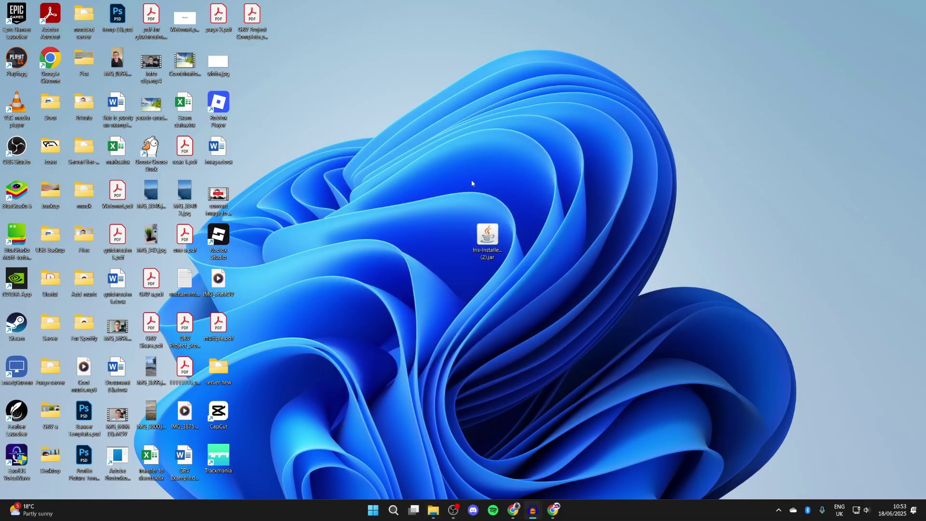
Set the Iris installer .jar to always open with Java(TM) Platform SE binary, then close it
left_click(489, 253)
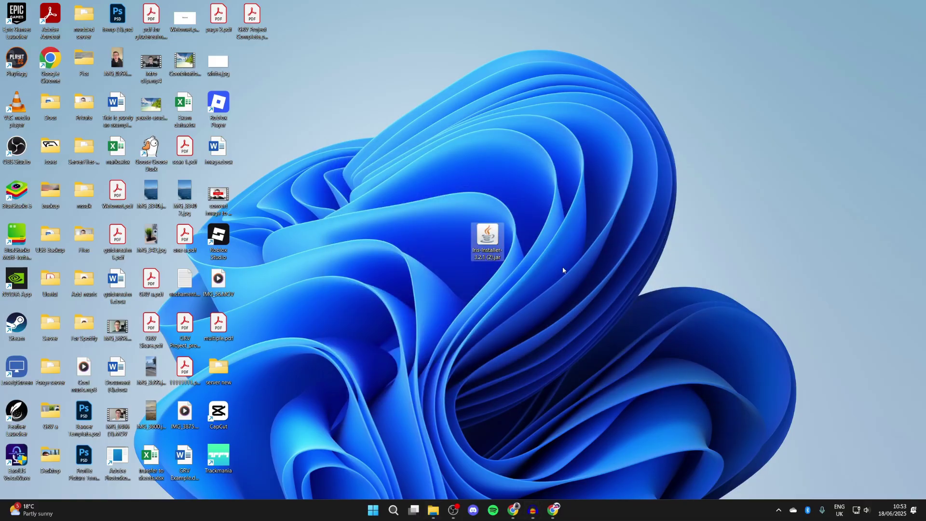
right_click(488, 239)
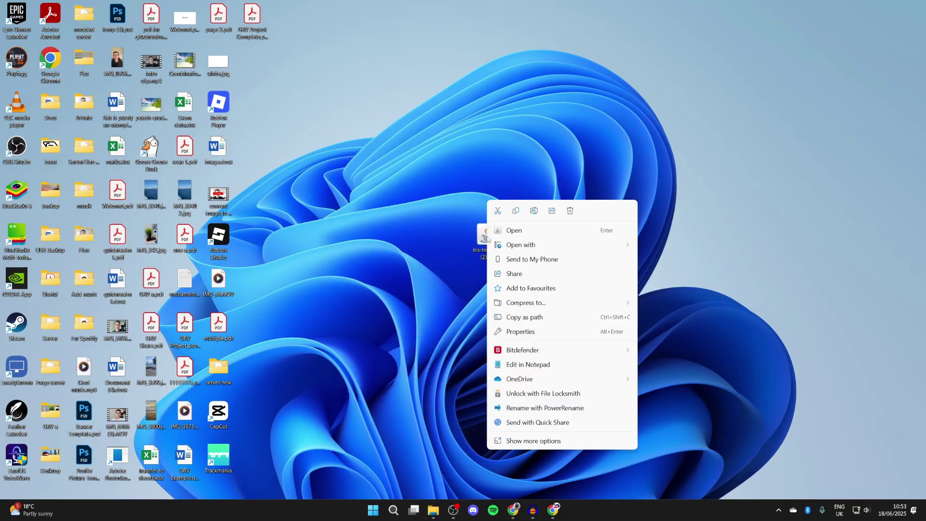
mouse_move(579, 245)
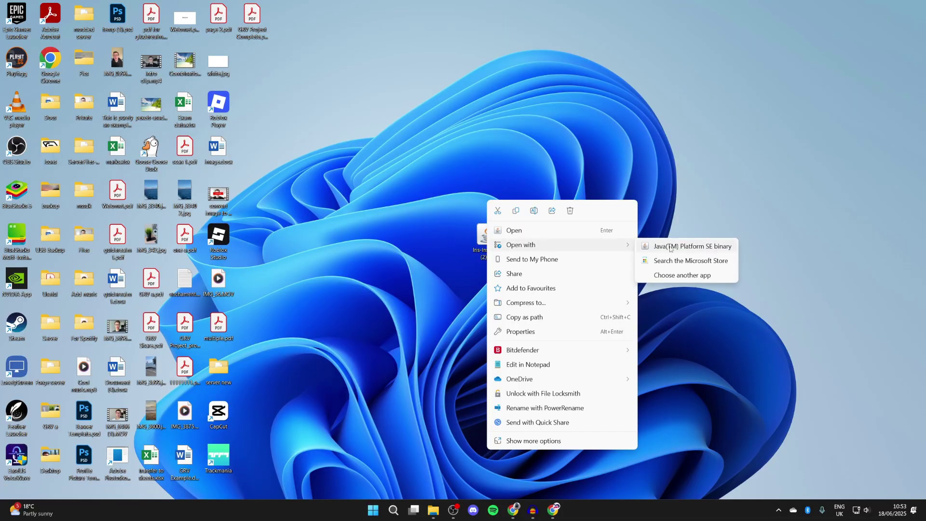
left_click(674, 276)
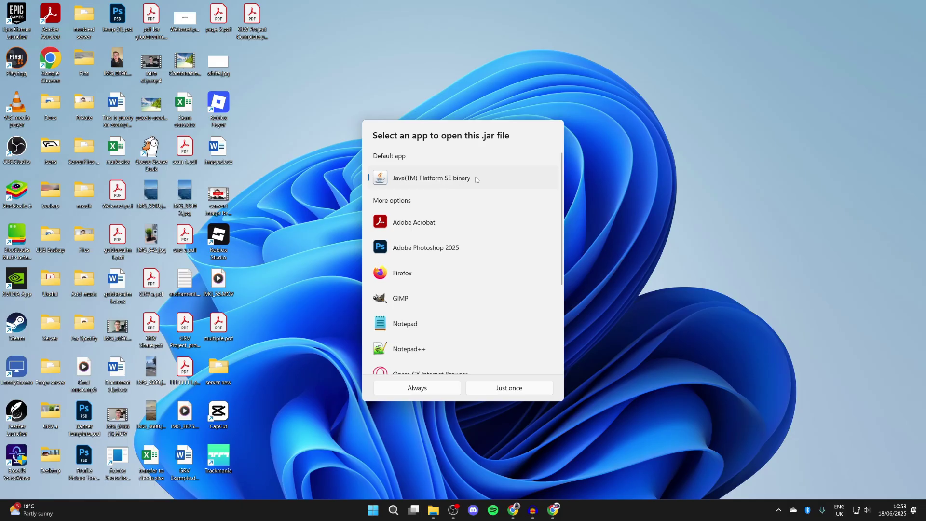
left_click(430, 386)
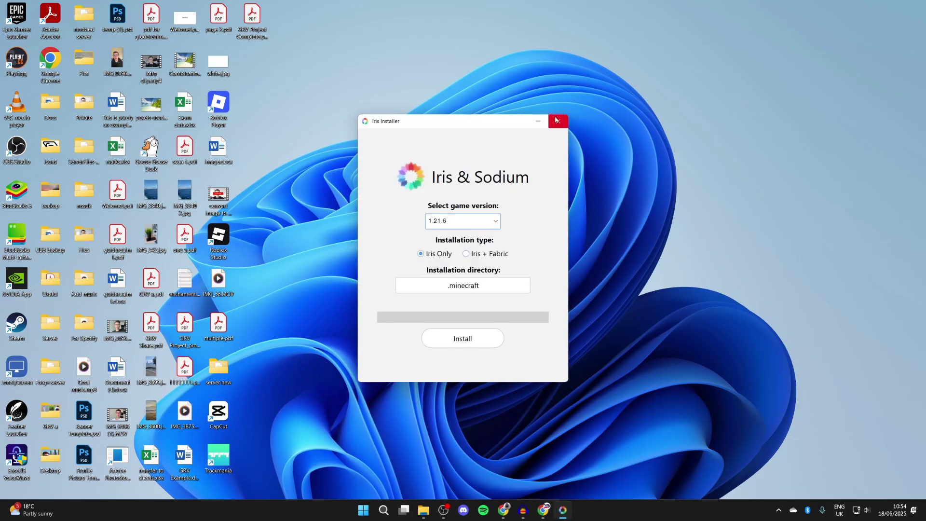
left_click(558, 121)
Open the server new folder, move it to the centre, and close it again
double_click(222, 369)
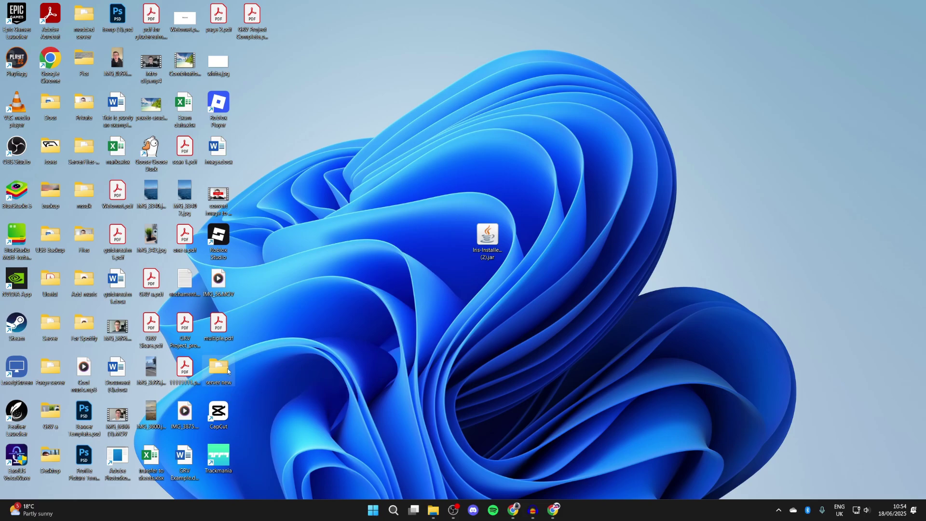
left_click_drag(605, 247, 498, 161)
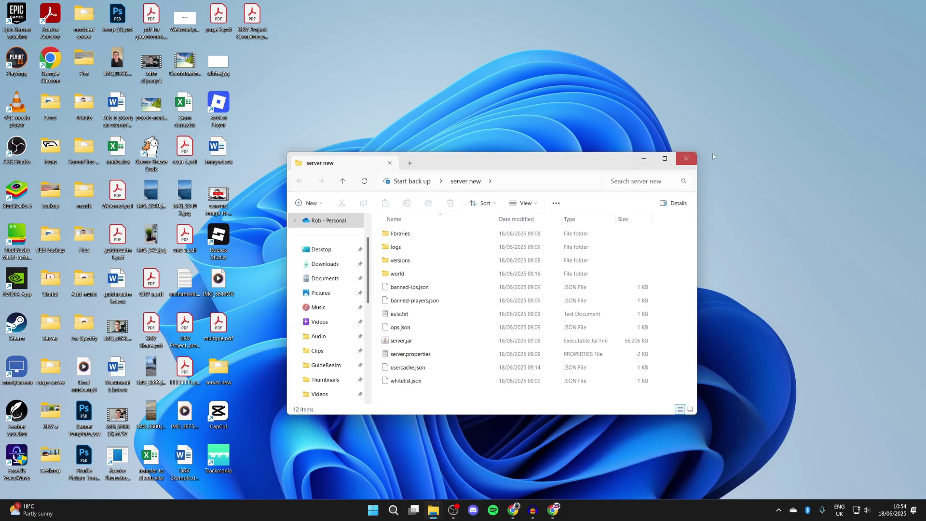
left_click(684, 153)
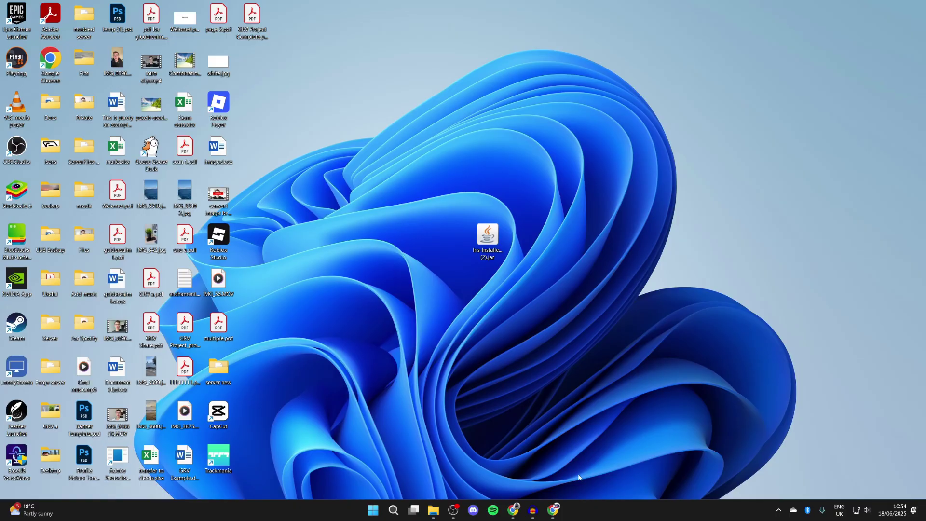
Search for 'jarfix' in Chrome and download jarfix.exe from the Jarfix 3.0.0 page
left_click(555, 511)
left_click(495, 29)
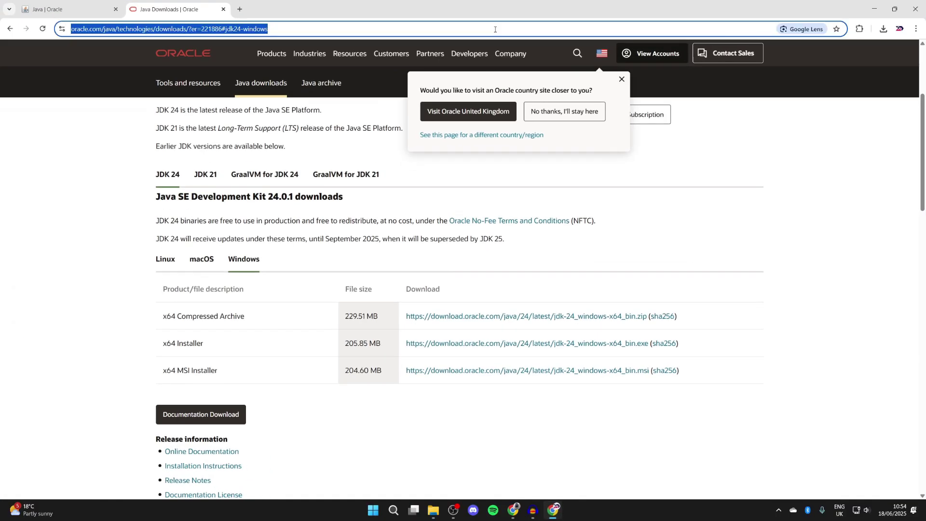
type("jarfix")
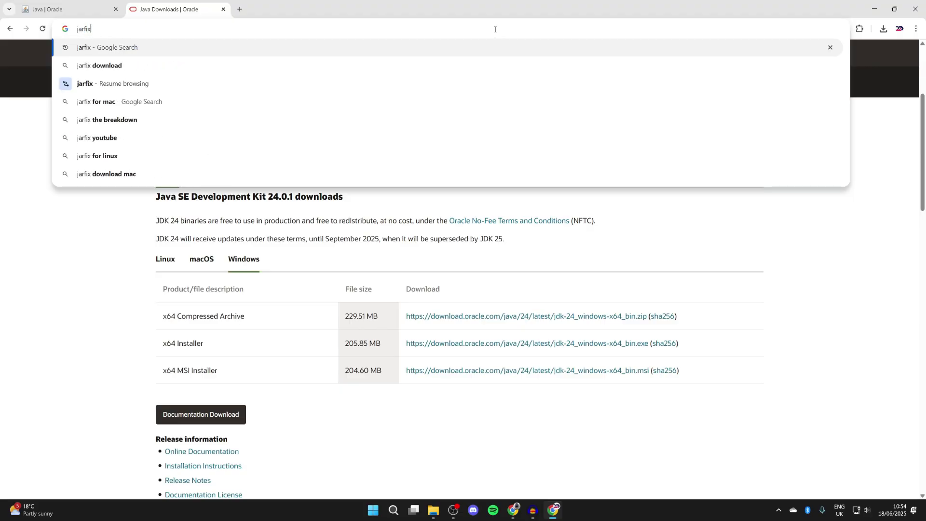
key("Return")
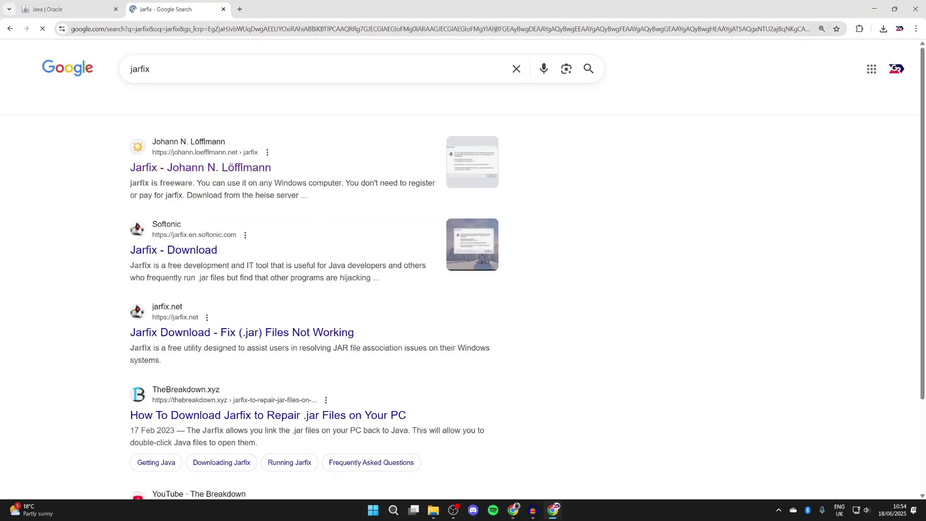
left_click(186, 173)
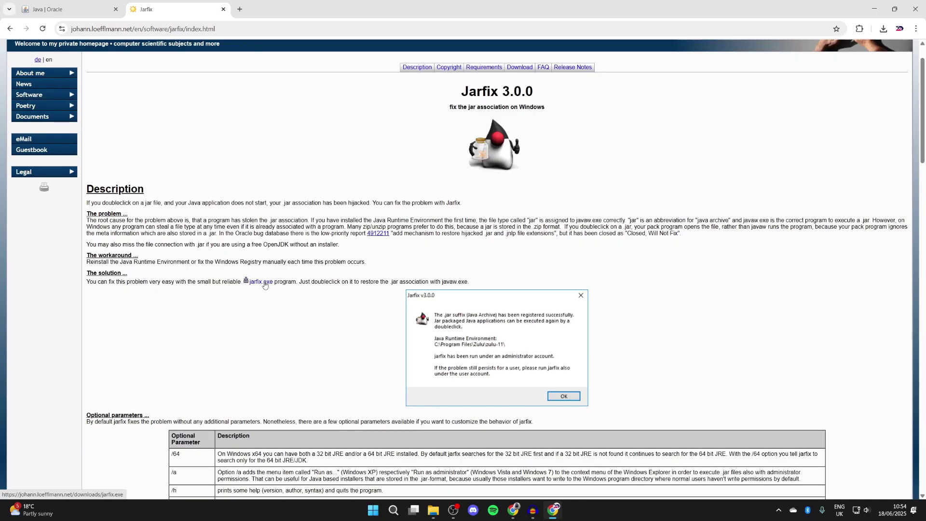
left_click(264, 286)
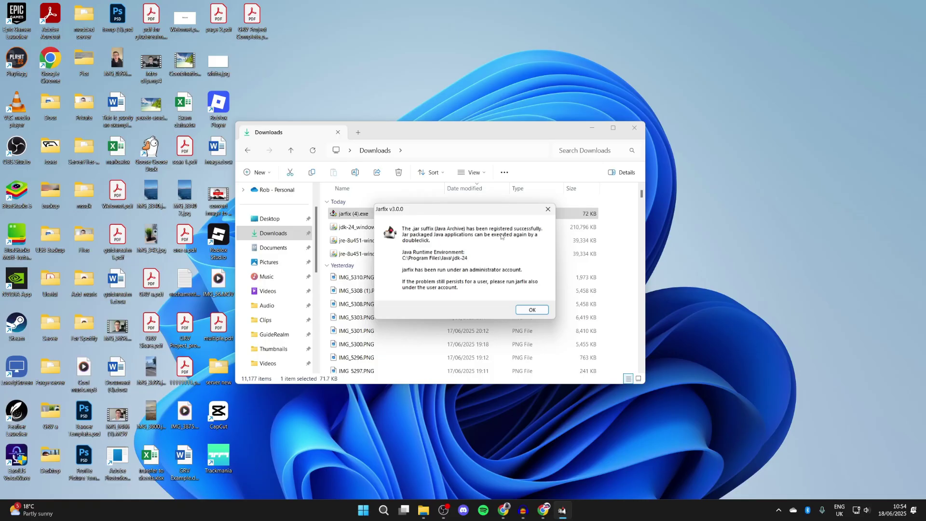
Dismiss the Jarfix success message, set the Iris jar to always open with Java, then close it
left_click(531, 310)
left_click(634, 128)
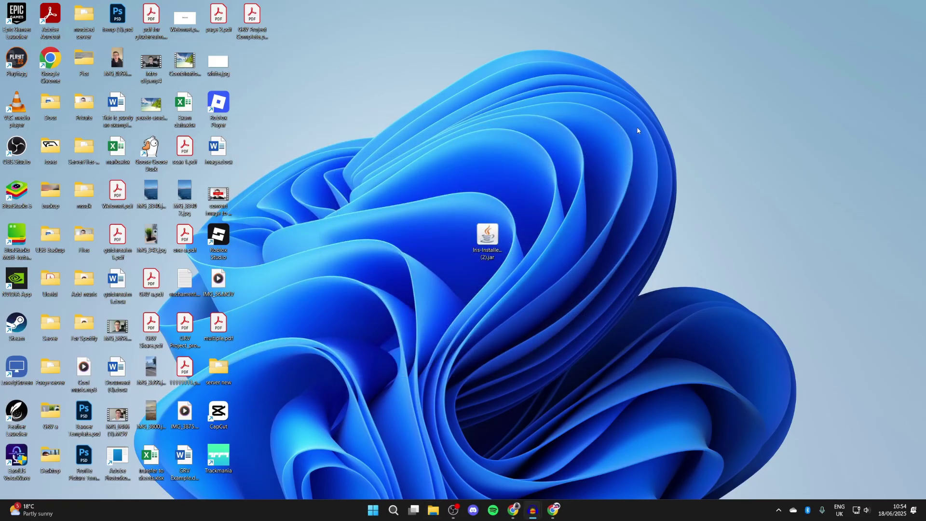
right_click(489, 243)
mouse_move(579, 244)
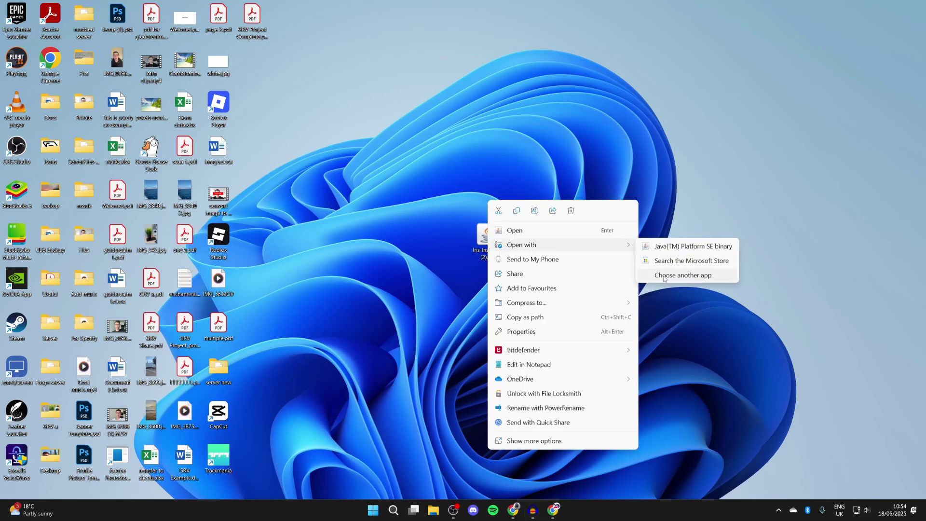
left_click(663, 276)
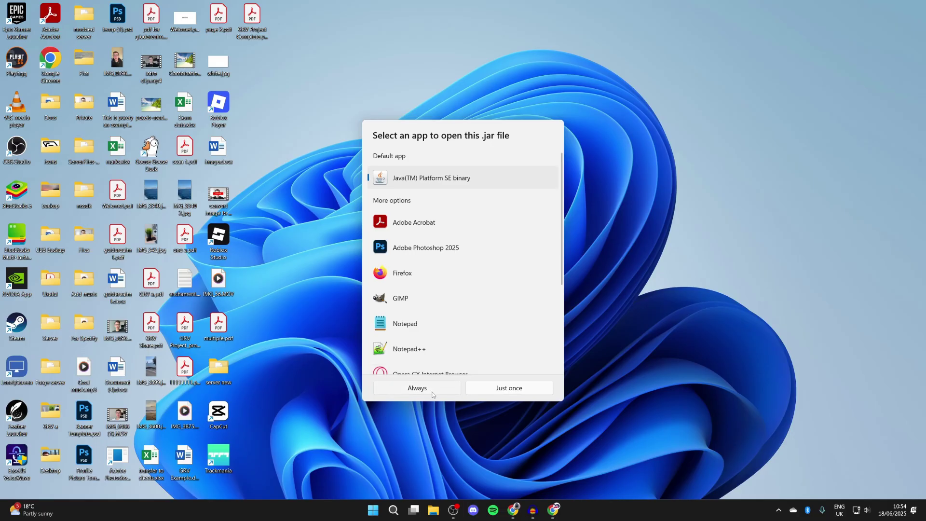
left_click(417, 388)
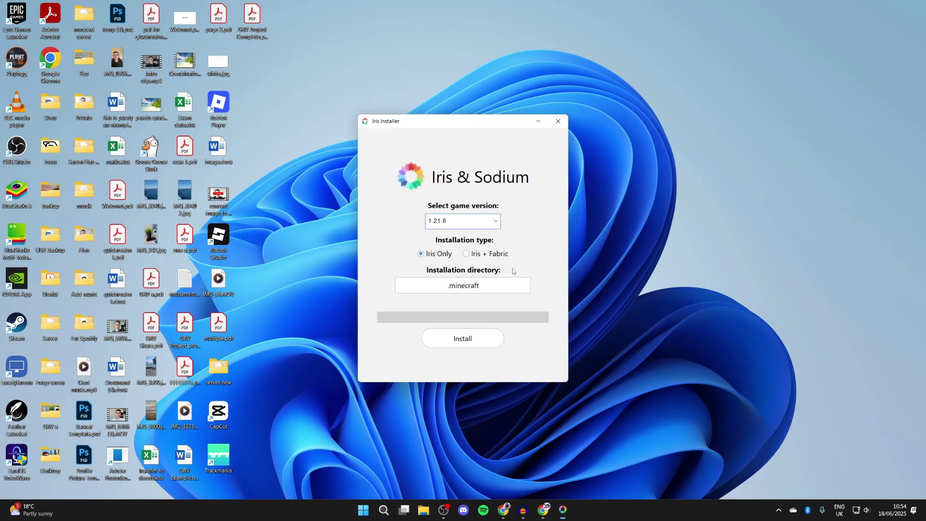
left_click(556, 121)
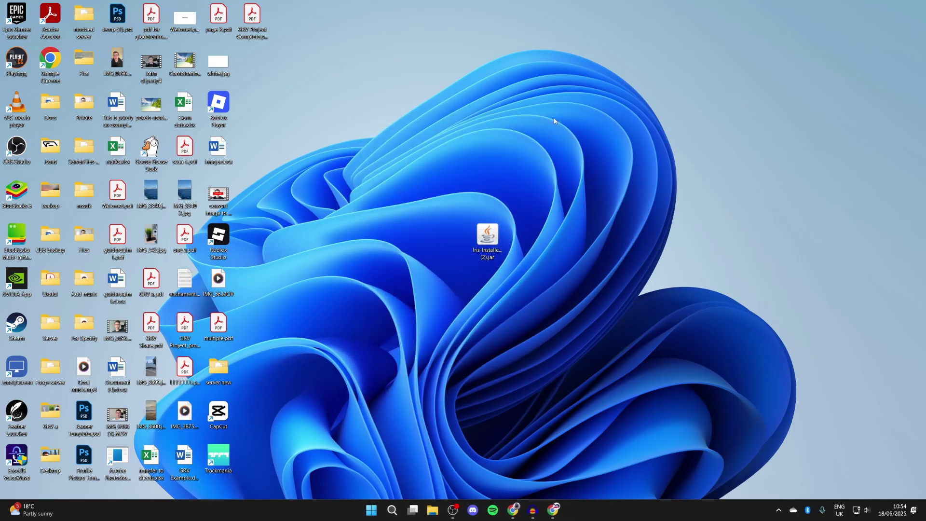